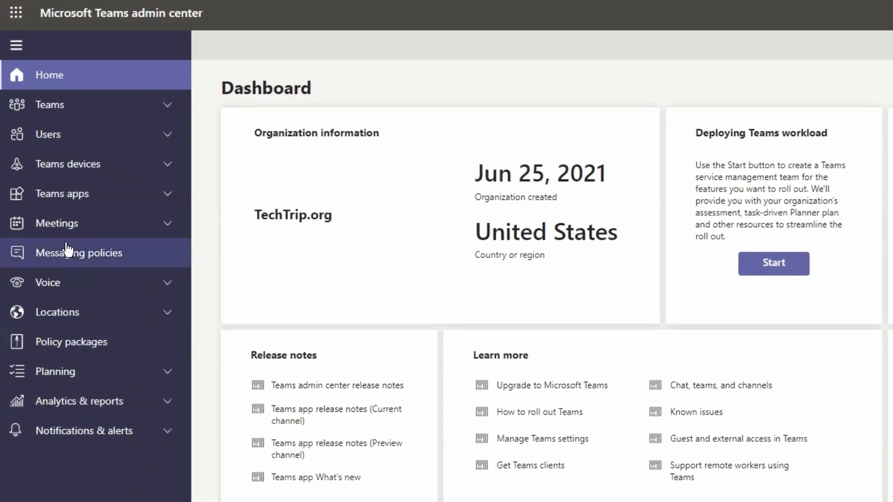
# - Open the Global (Org-wide default) meeting policy, switch Cloud recording off, then cancel the edit
pyautogui.click(58, 224)
pyautogui.click(96, 258)
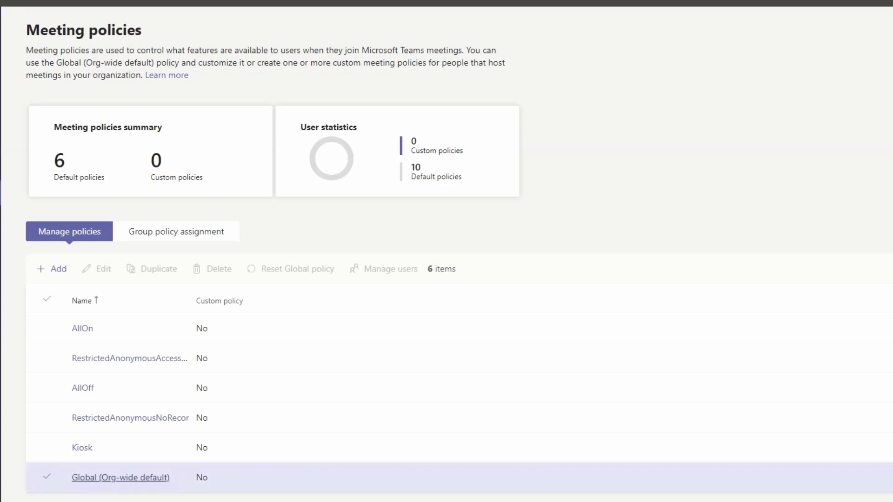
pyautogui.click(105, 480)
pyautogui.scroll(-2, 185, 488)
pyautogui.scroll(-3, 186, 488)
pyautogui.scroll(-1, 185, 489)
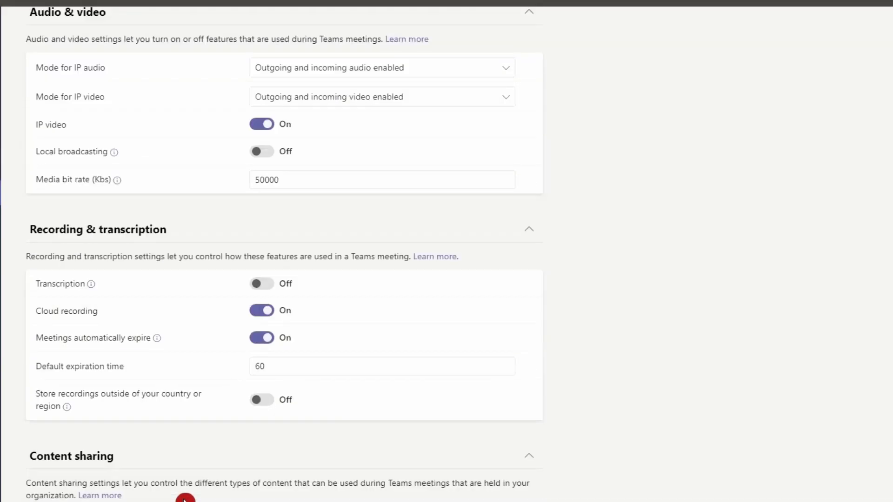
pyautogui.scroll(-2, 174, 447)
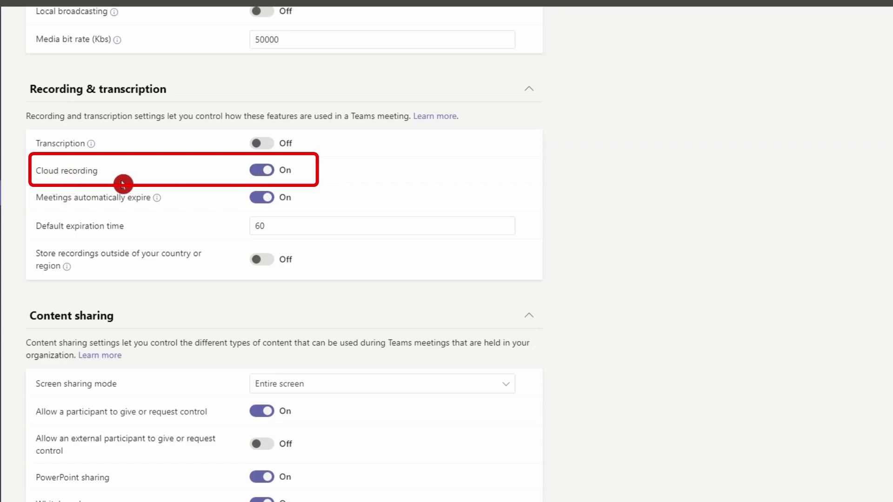
pyautogui.click(272, 197)
pyautogui.scroll(-4, 172, 385)
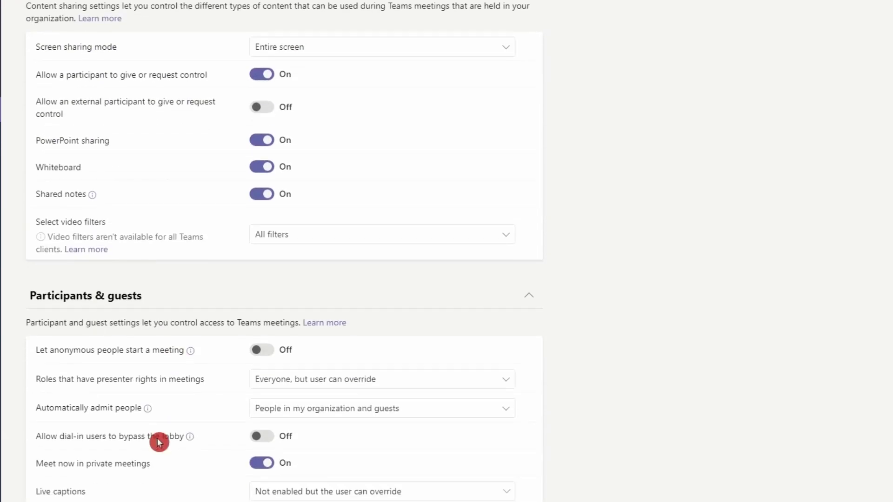
pyautogui.scroll(-3, 158, 443)
pyautogui.scroll(10, 198, 159)
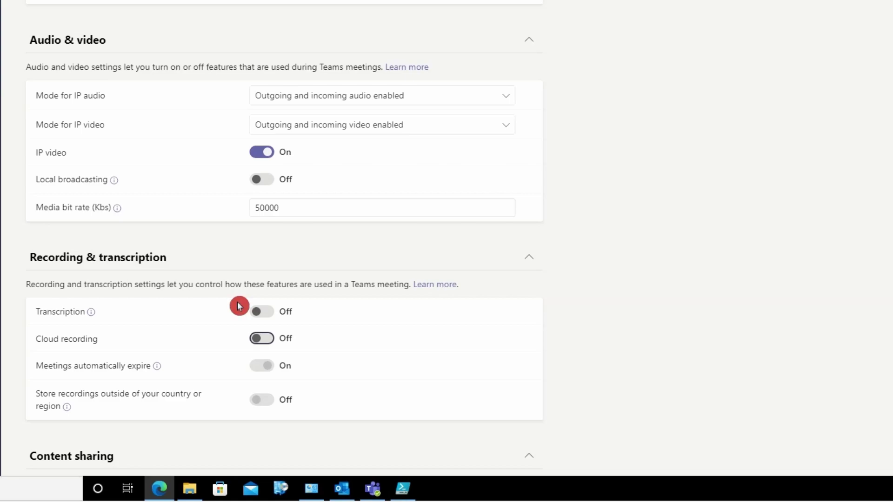
pyautogui.scroll(-10, 238, 306)
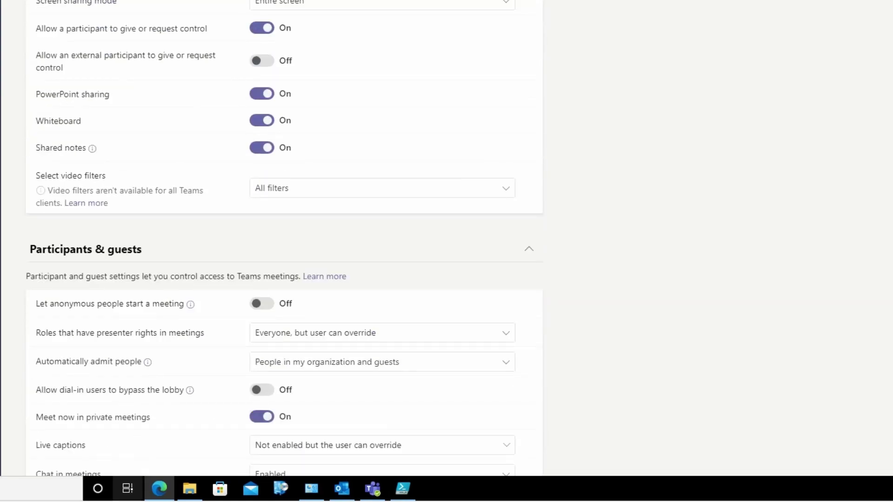
pyautogui.click(126, 444)
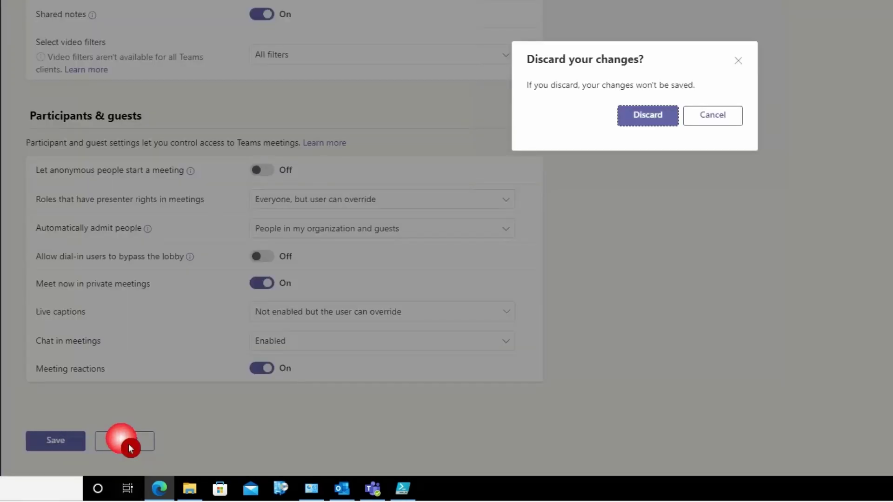
# - Discard the policy edit and run Set-CsTeamsMeetingPolicy -Identity Global -AllowCloudRecording $false
pyautogui.click(672, 119)
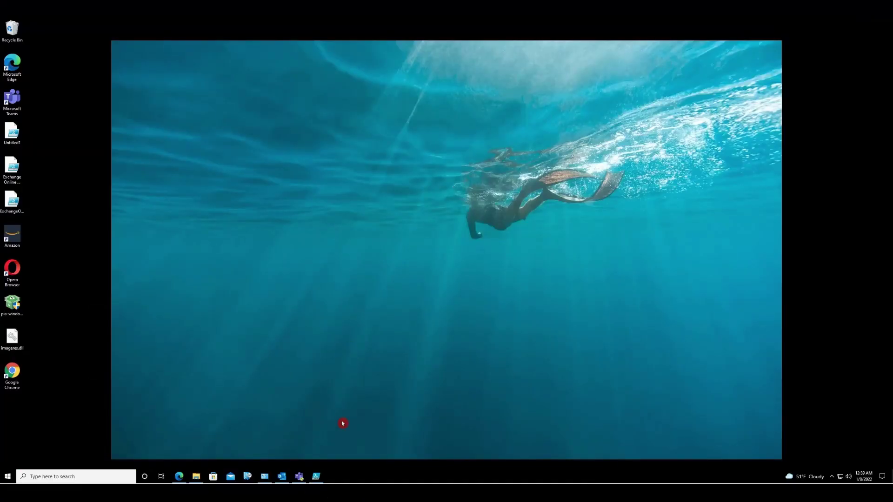
pyautogui.click(327, 480)
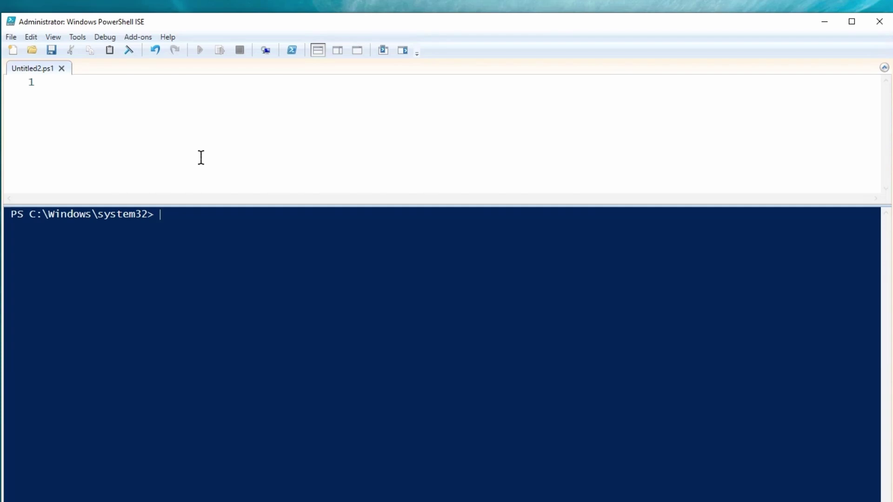
pyautogui.write('Set')
pyautogui.write('-')
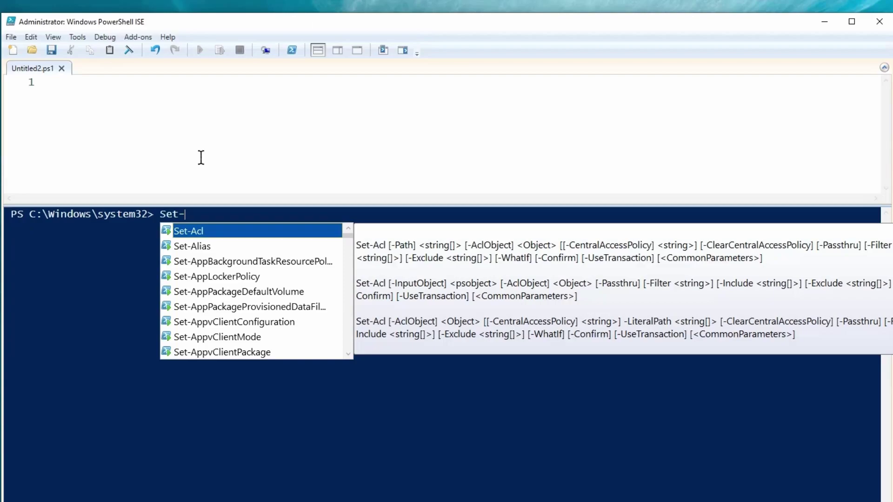
pyautogui.write('CsTe')
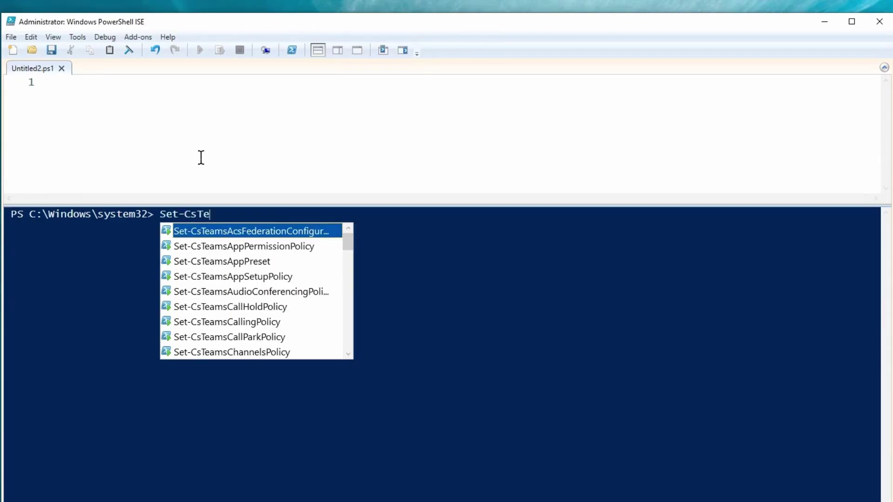
pyautogui.write('amsM')
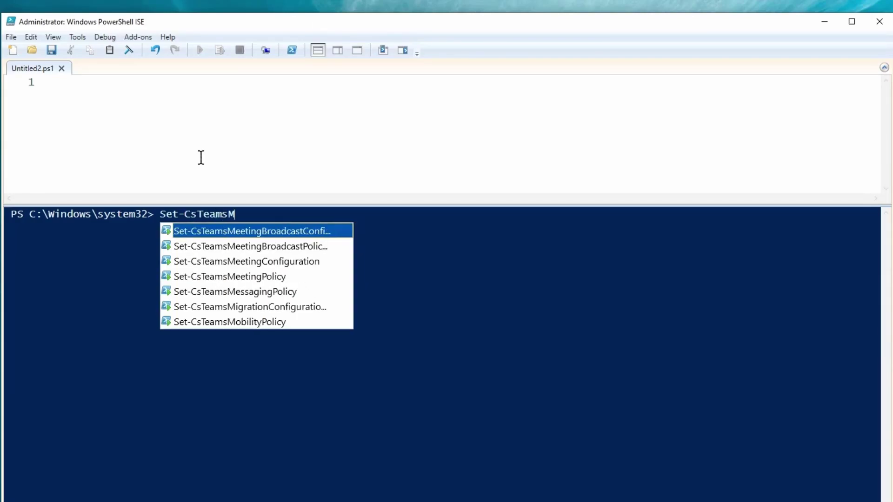
pyautogui.press('Down')
pyautogui.press('Down')
pyautogui.press('Down')
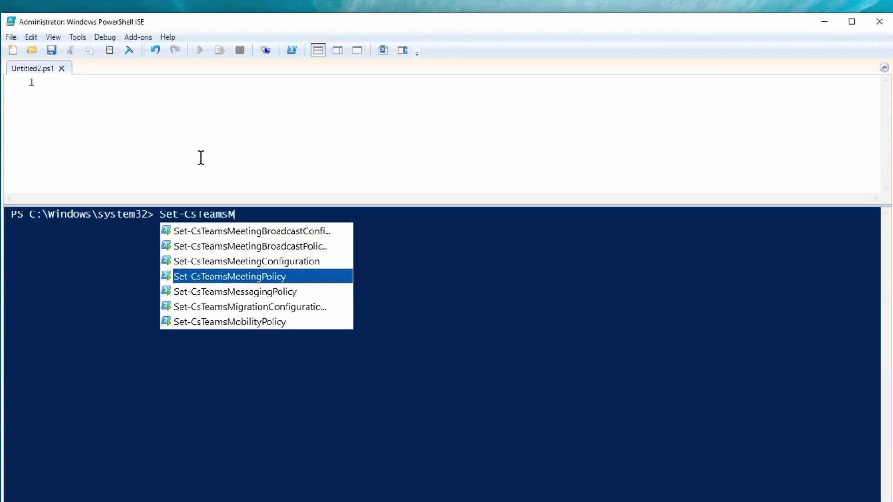
pyautogui.write('eetingPolicy -')
pyautogui.press('Return')
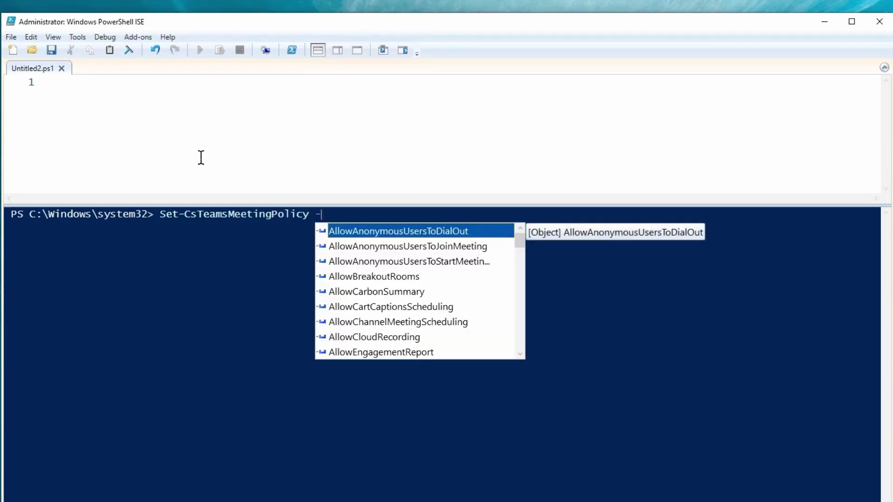
pyautogui.write('Id')
pyautogui.press('Return')
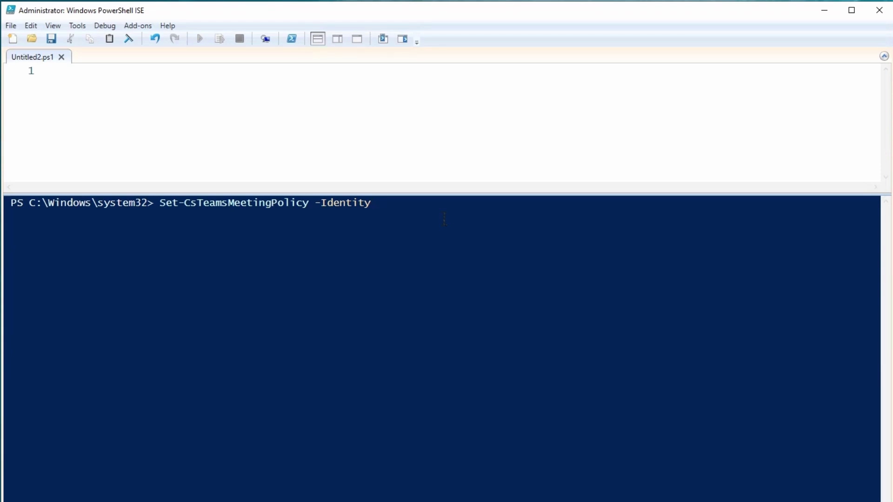
pyautogui.write(' Global')
pyautogui.write(' -A')
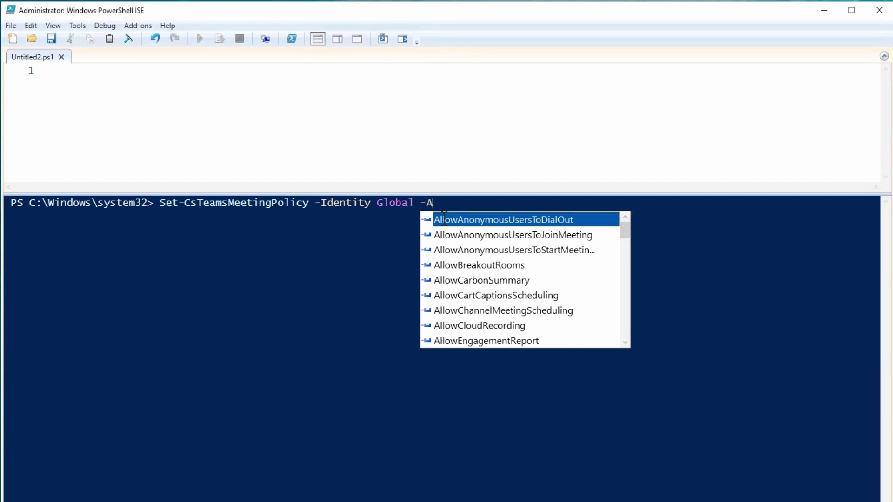
pyautogui.write('llowClo')
pyautogui.press('Tab')
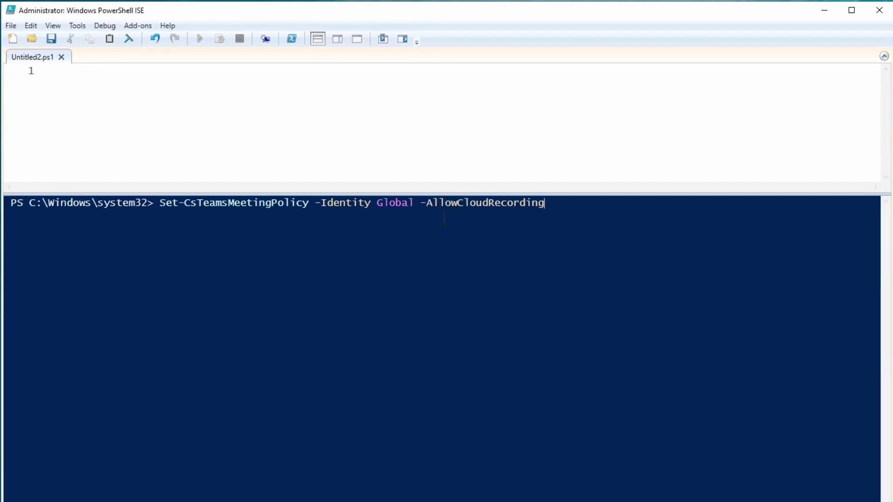
pyautogui.write(' $')
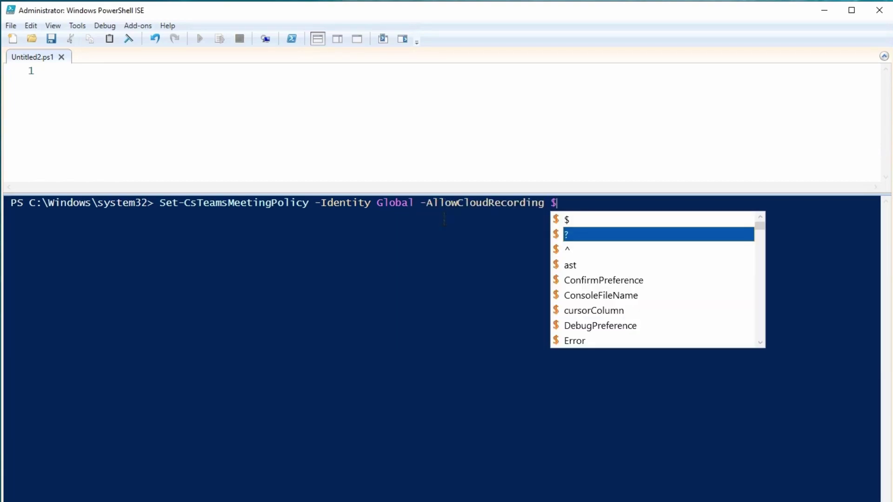
pyautogui.write('fas')
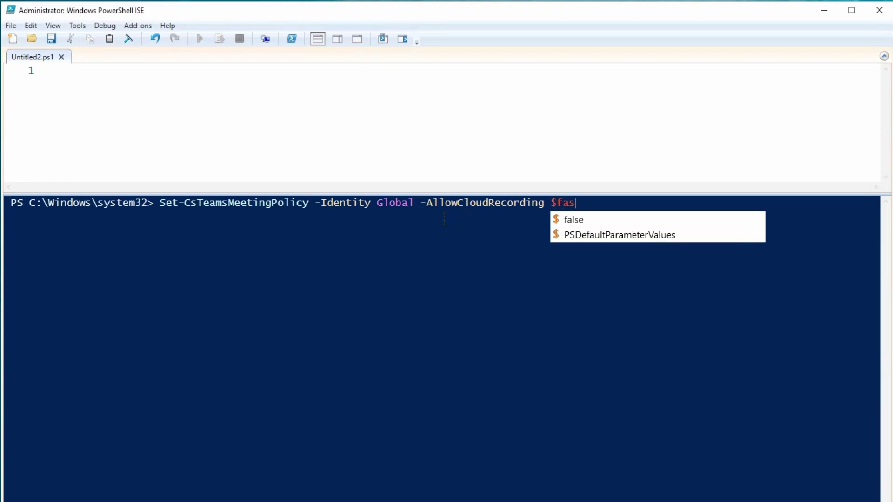
pyautogui.press('BackSpace')
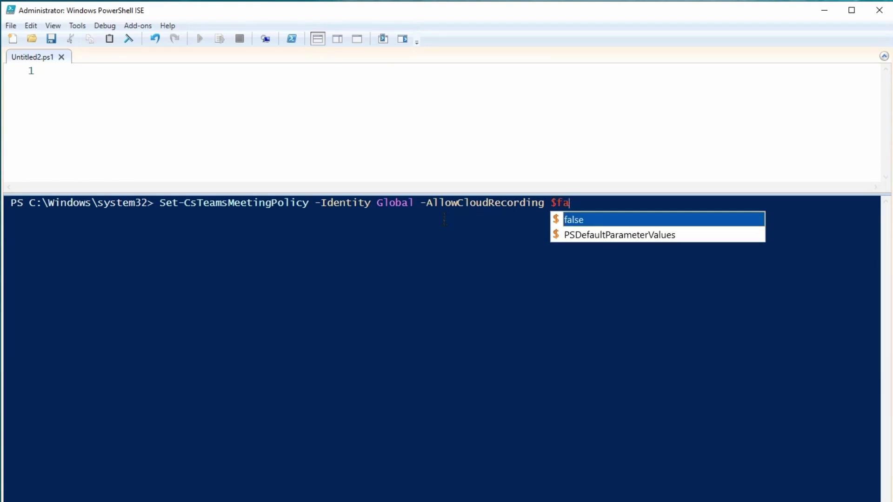
pyautogui.press('Tab')
pyautogui.press('Return')
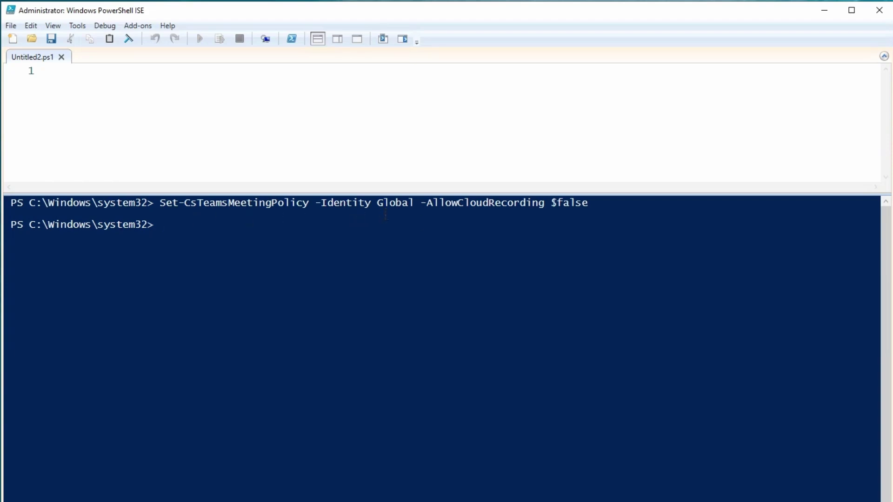
# - Run Get-CsTeamsMeetingPolicy -Identity Global to see AllowCloudRecording now False
pyautogui.moveTo(376, 202); pyautogui.dragTo(413, 202)
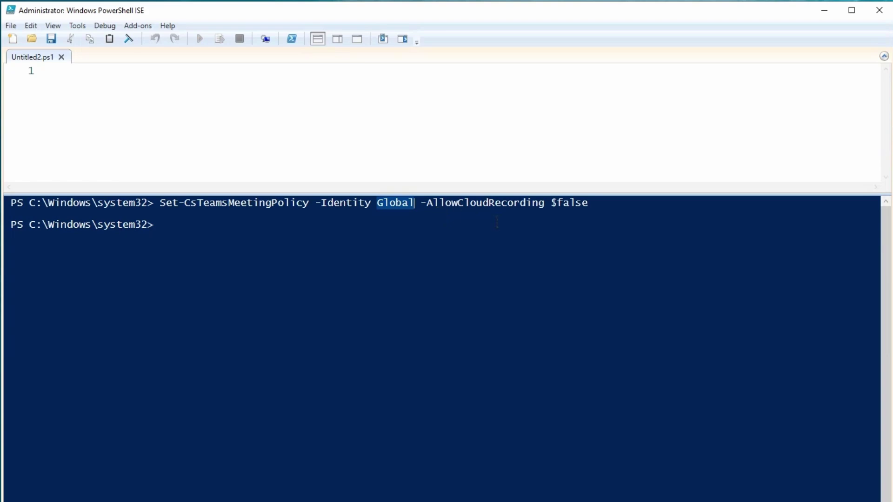
pyautogui.click(260, 240)
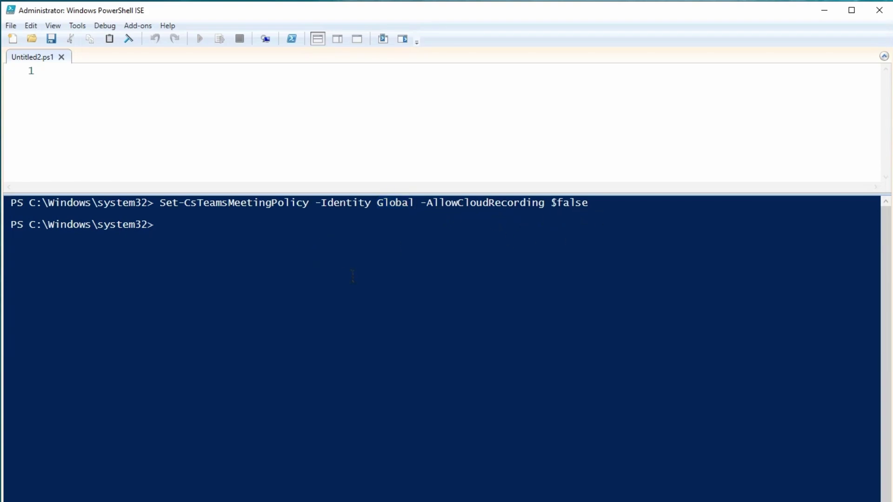
pyautogui.write('Get-CsTeamsMeetingPolicy')
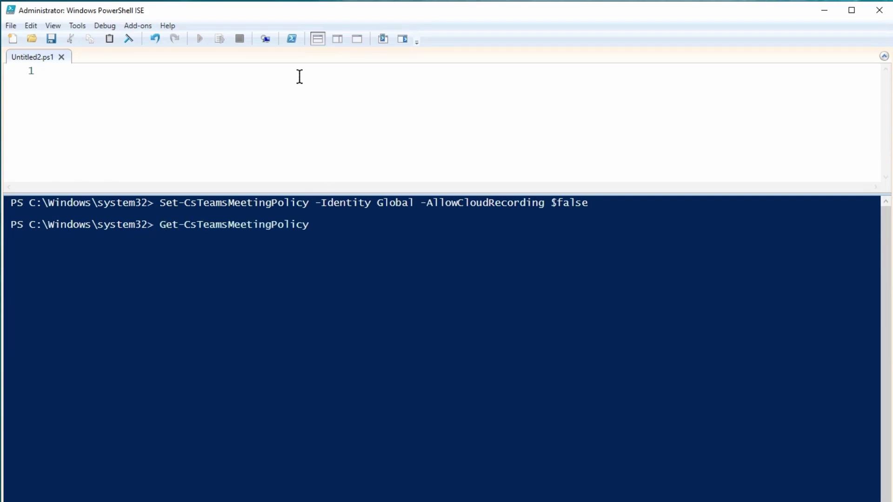
pyautogui.write(' -id')
pyautogui.press('Tab')
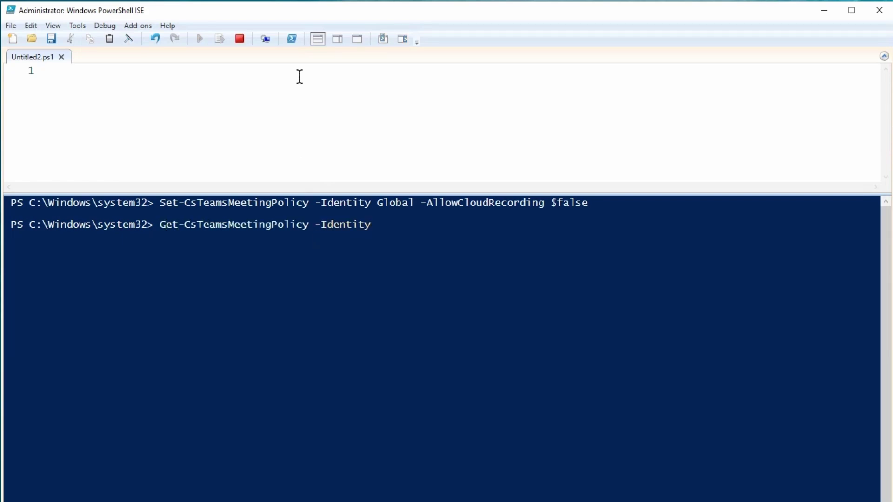
pyautogui.write('Global')
pyautogui.press('Return')
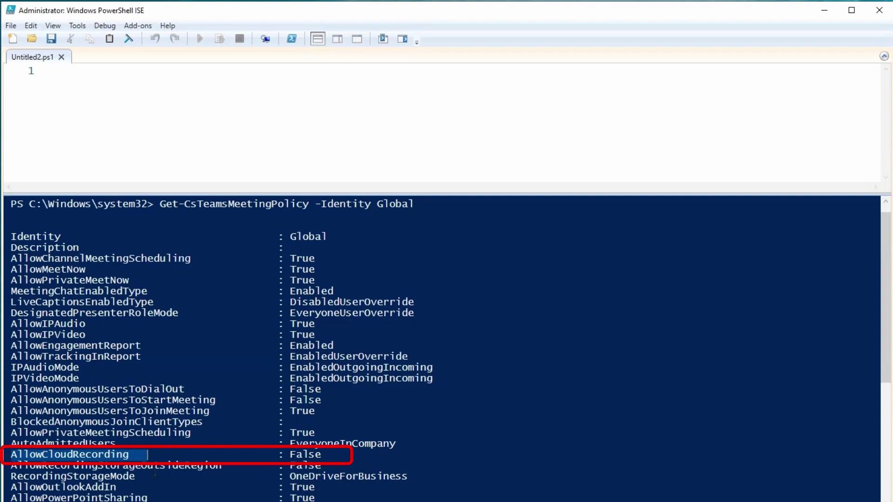
# - Highlight the False value, then open Global (Org-wide default) to check Cloud recording is Off
pyautogui.moveTo(135, 454); pyautogui.dragTo(322, 454)
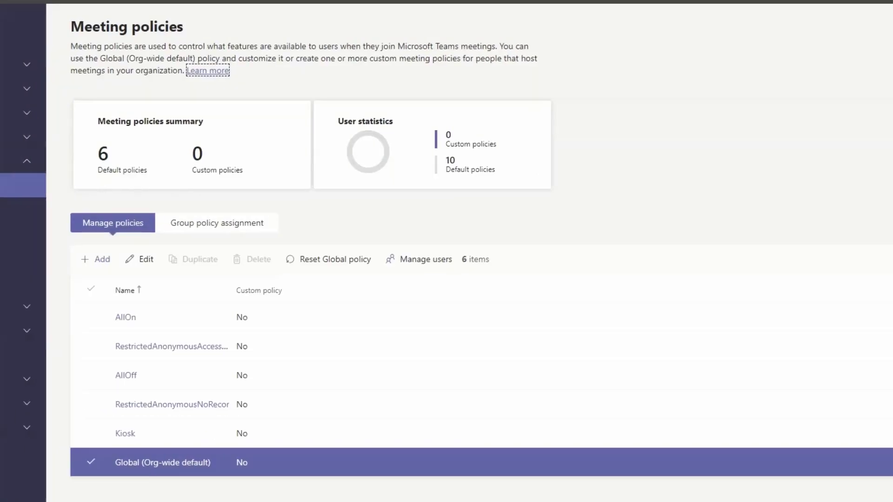
pyautogui.click(255, 459)
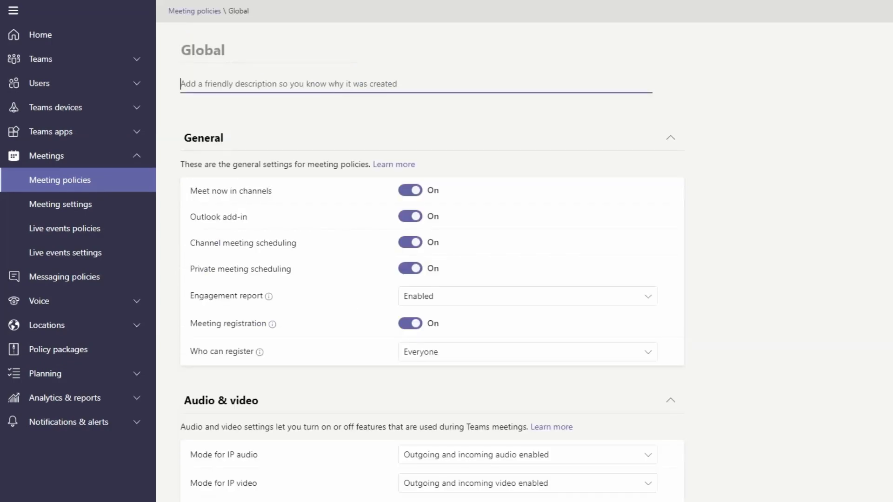
pyautogui.scroll(-2, 592, 322)
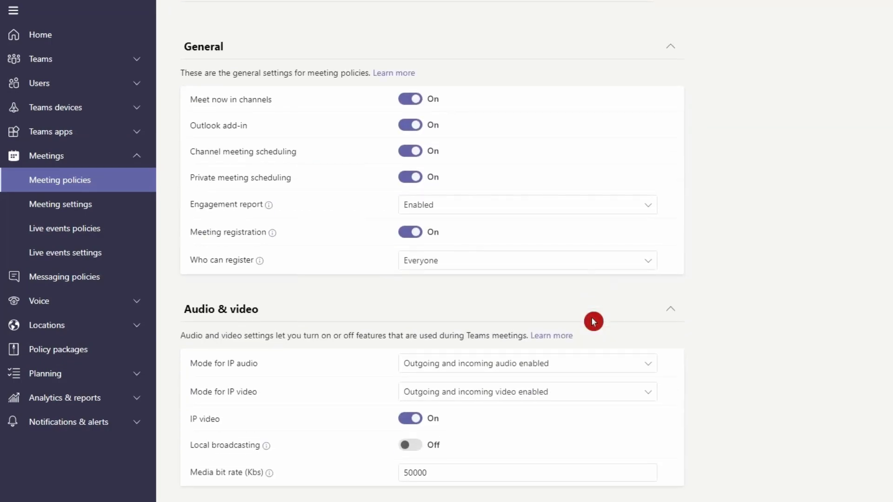
pyautogui.scroll(-2, 584, 327)
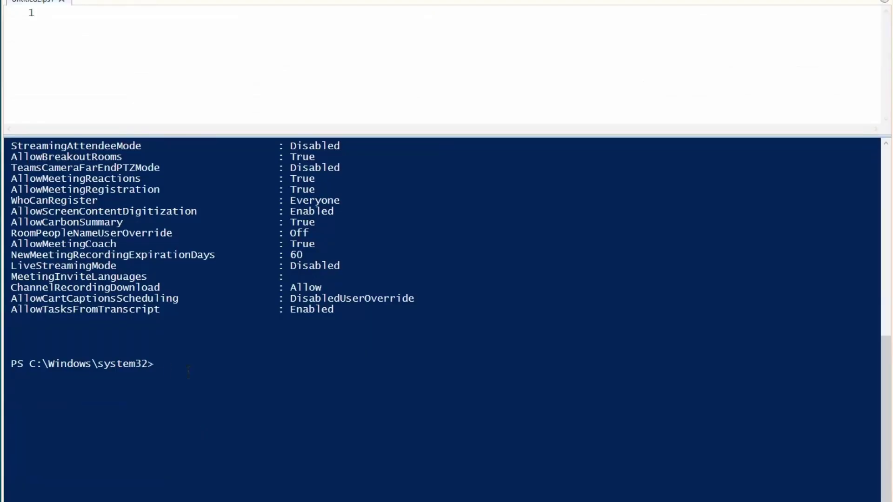
# - List the open remote sessions with Get-PSSession
pyautogui.click(179, 365)
pyautogui.write('Get')
pyautogui.write('-pss')
pyautogui.press('Tab')
pyautogui.press('Return')
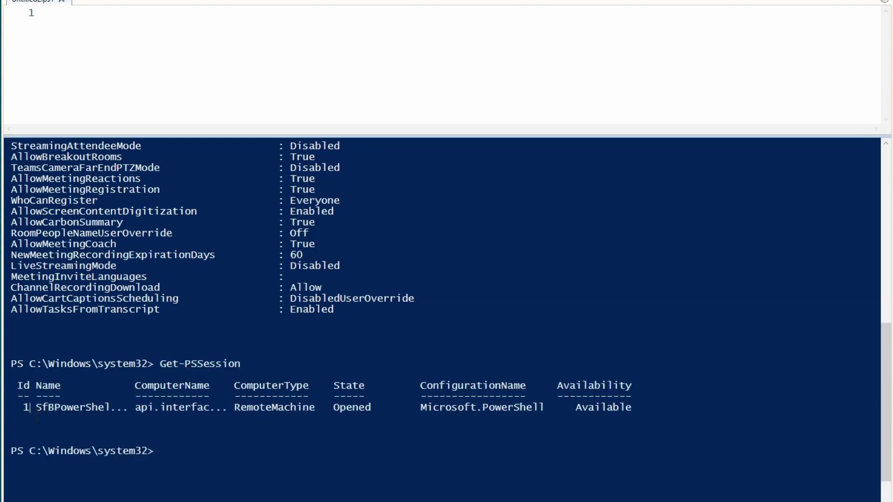
pyautogui.write('Remov')
pyautogui.write('ew')
# - Close session 1 with Remove-PSSession -id 1 and minimize the ISE window
pyautogui.press('BackSpace')
pyautogui.write('-')
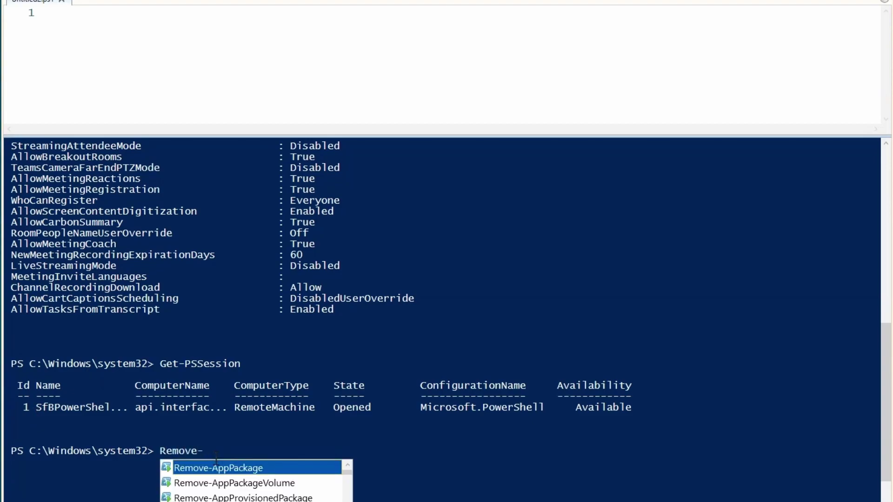
pyautogui.write('pss')
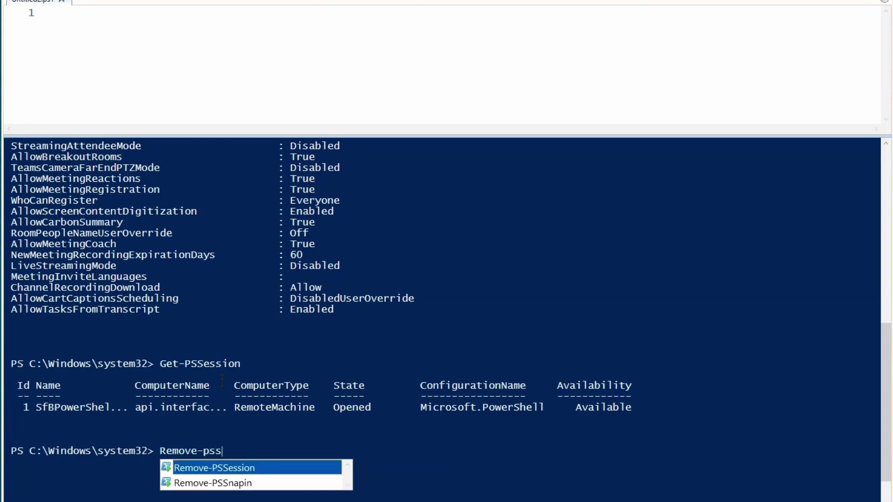
pyautogui.press('Tab')
pyautogui.write('-id ')
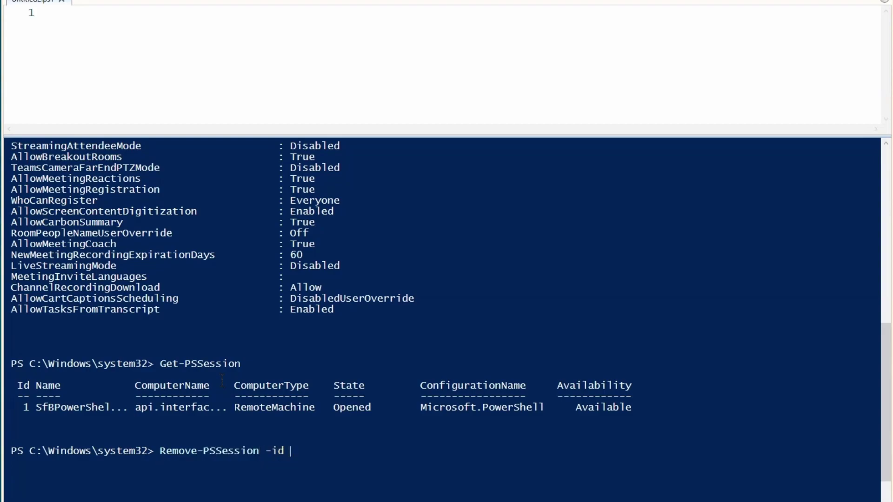
pyautogui.write('1')
pyautogui.press('Return')
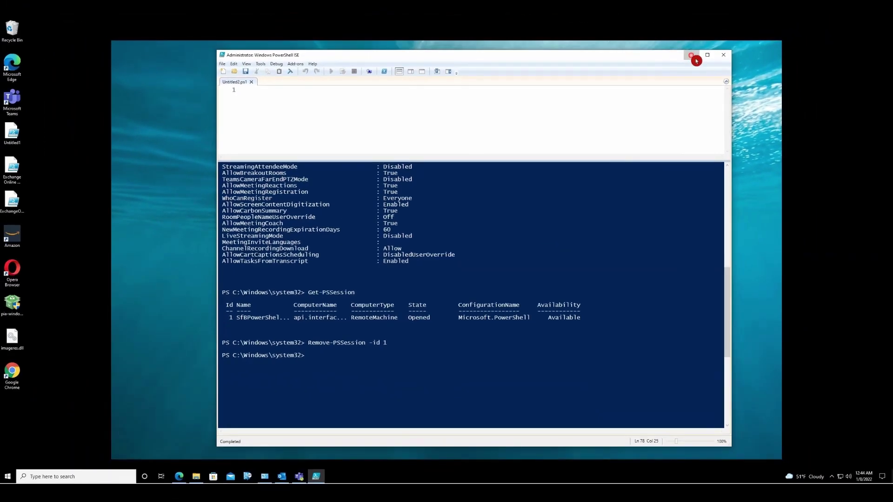
pyautogui.click(691, 56)
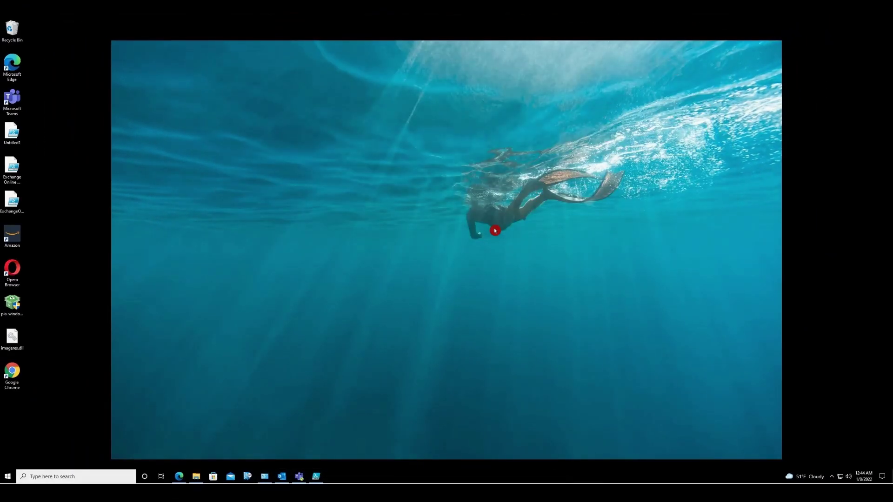